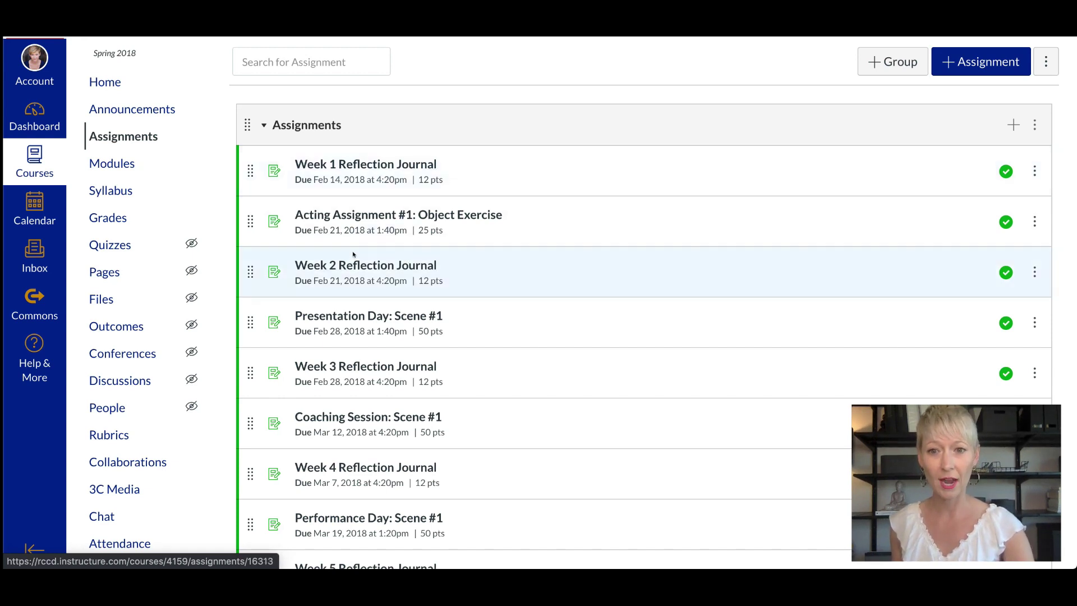
Step: Browse the course's Assignments list and open the Week 1 Reflection Journal assignment
scroll(348, 393, down, 5)
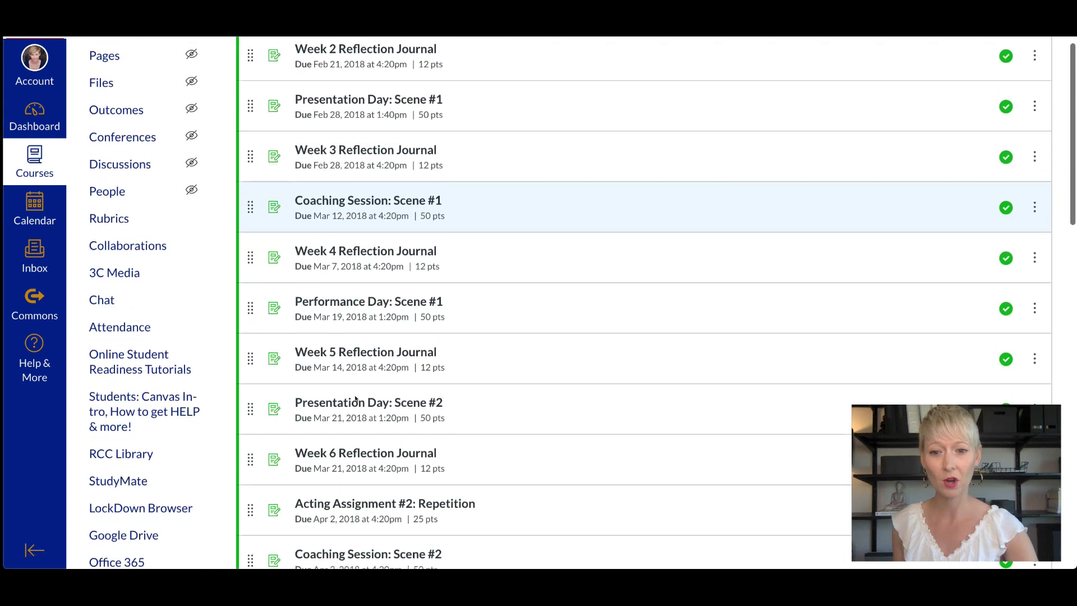
scroll(353, 396, down, 6)
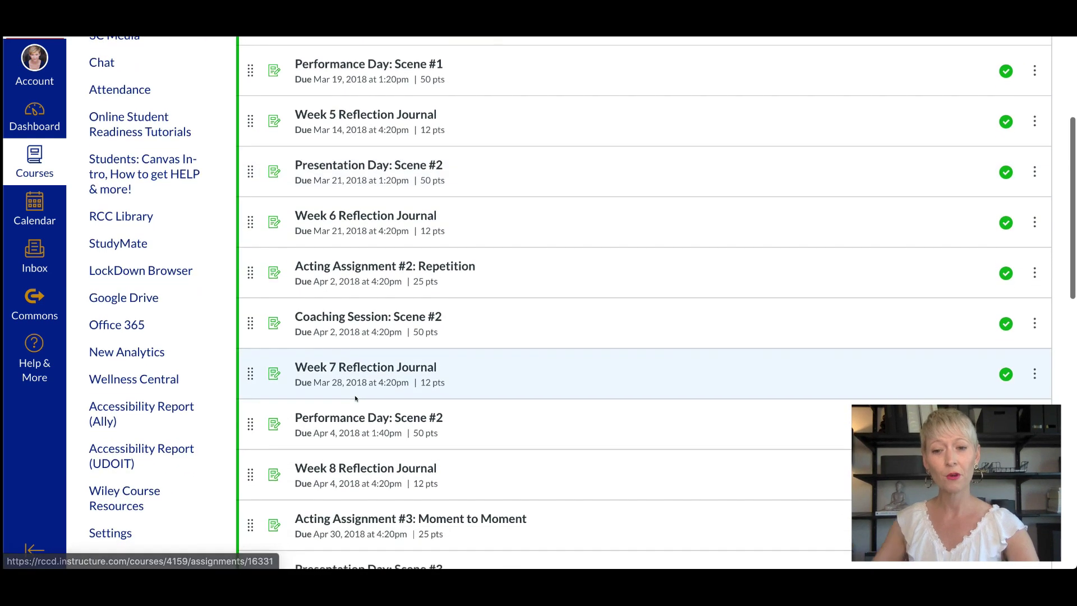
scroll(355, 398, down, 5)
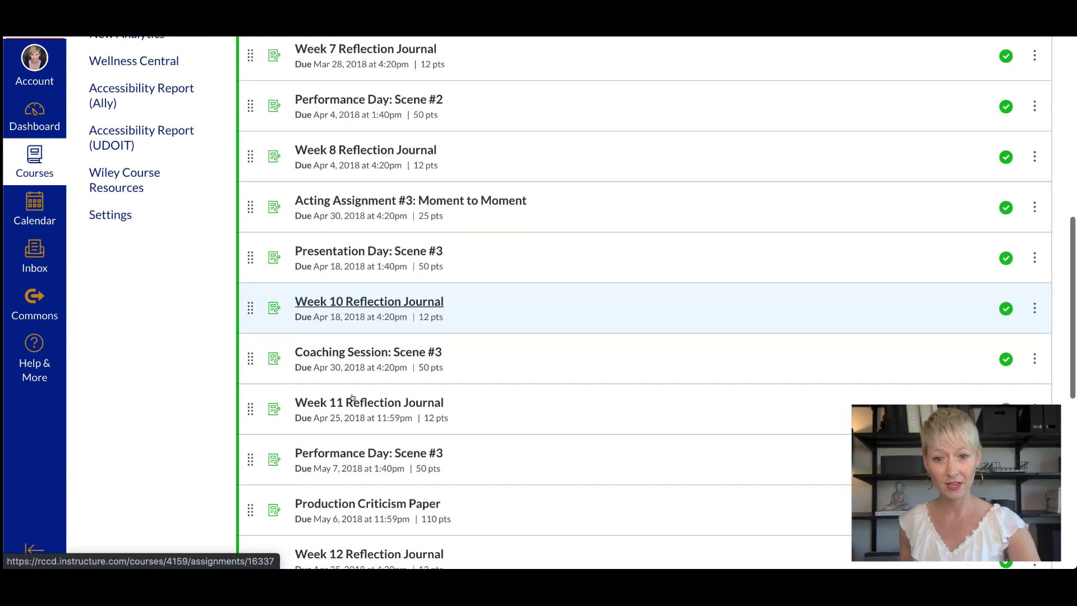
scroll(352, 398, down, 5)
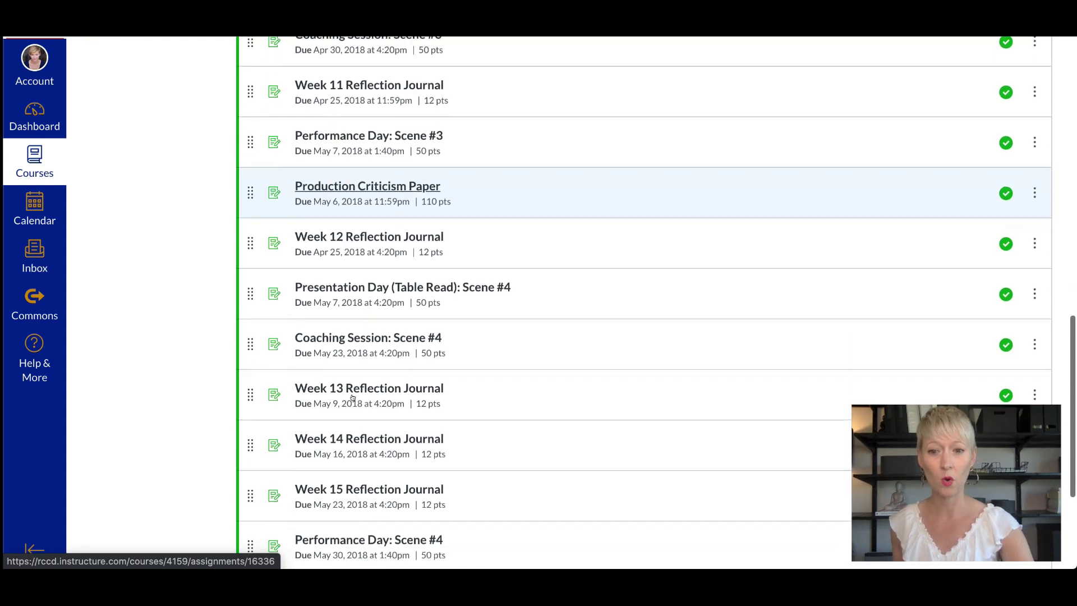
scroll(355, 392, down, 2)
scroll(352, 397, up, 4)
scroll(352, 397, up, 6)
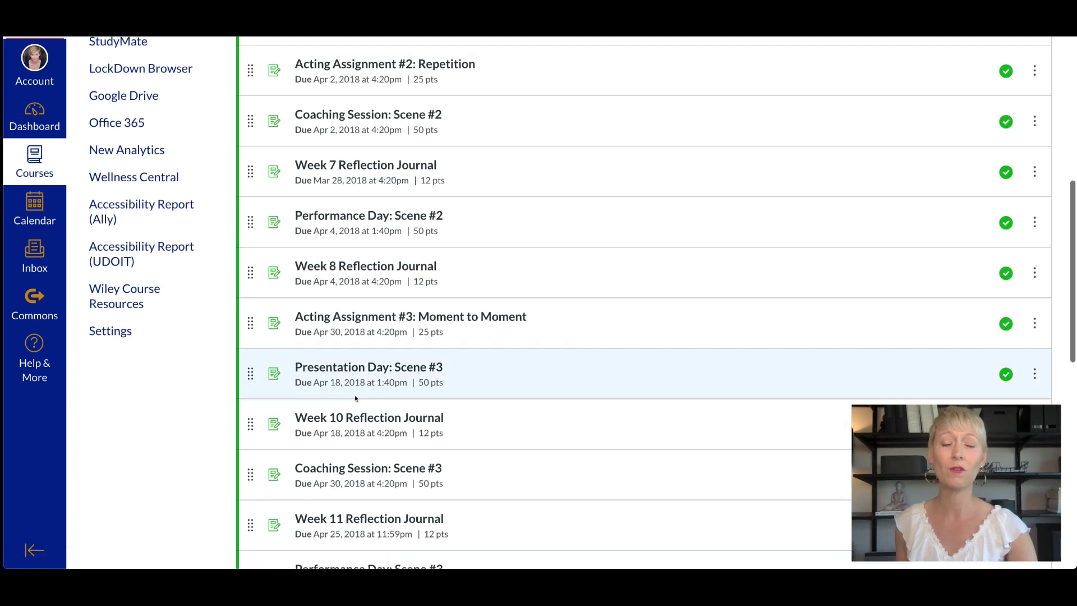
scroll(355, 399, up, 5)
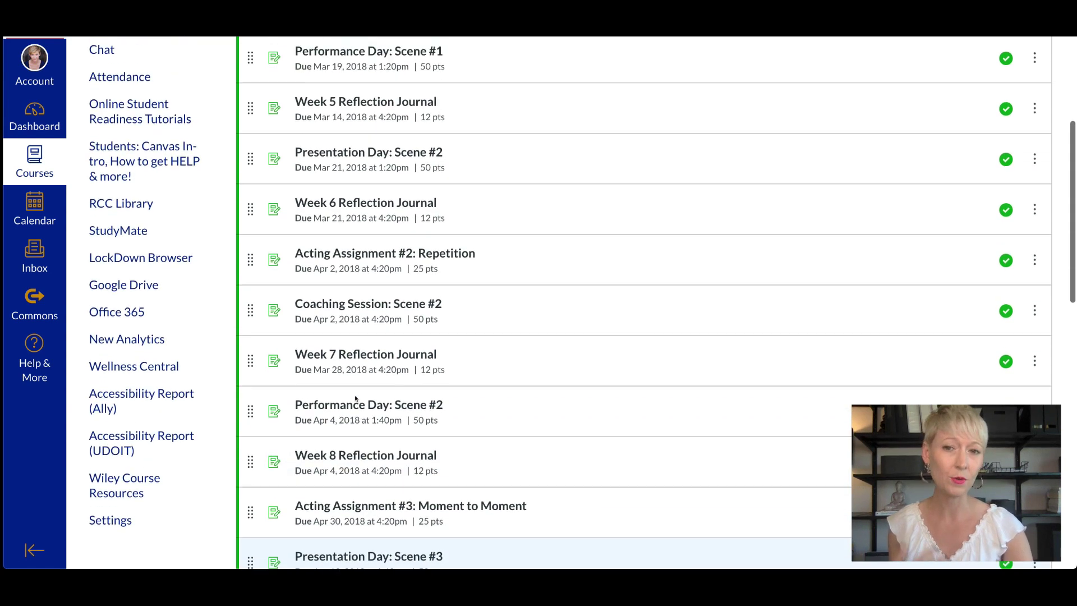
scroll(353, 396, up, 7)
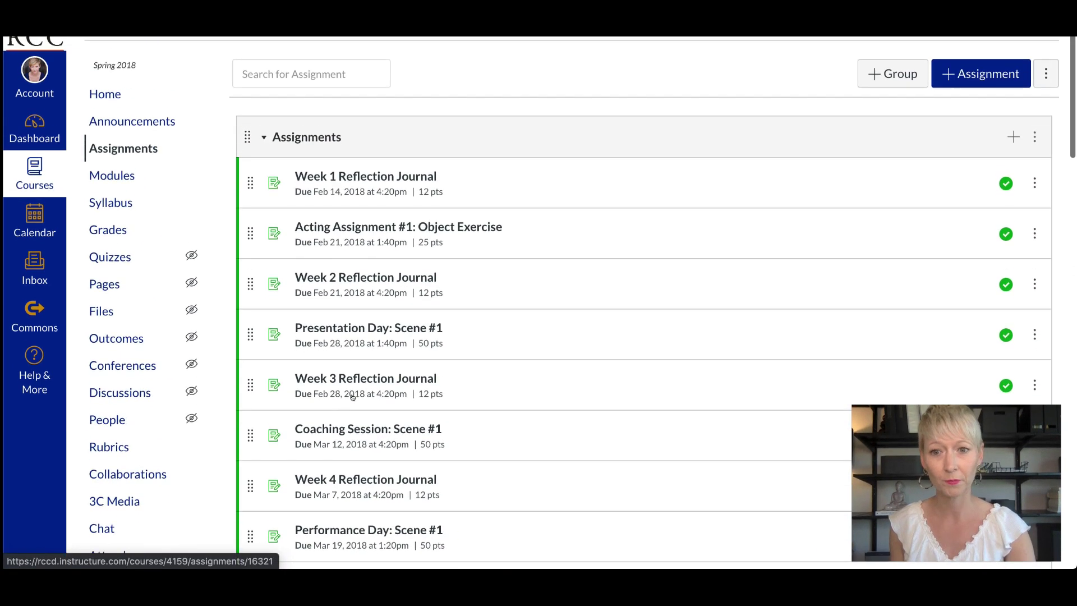
click(363, 163)
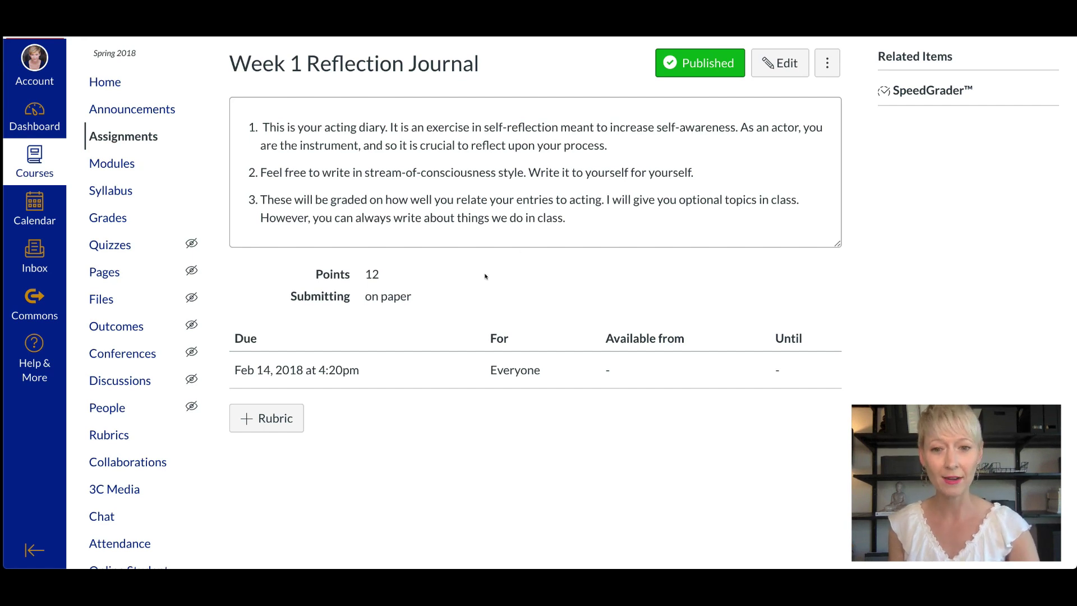
Step: Review the Week 1 Reflection Journal page down to its Feb 14, 2018 due date and back
scroll(485, 275, down, 1)
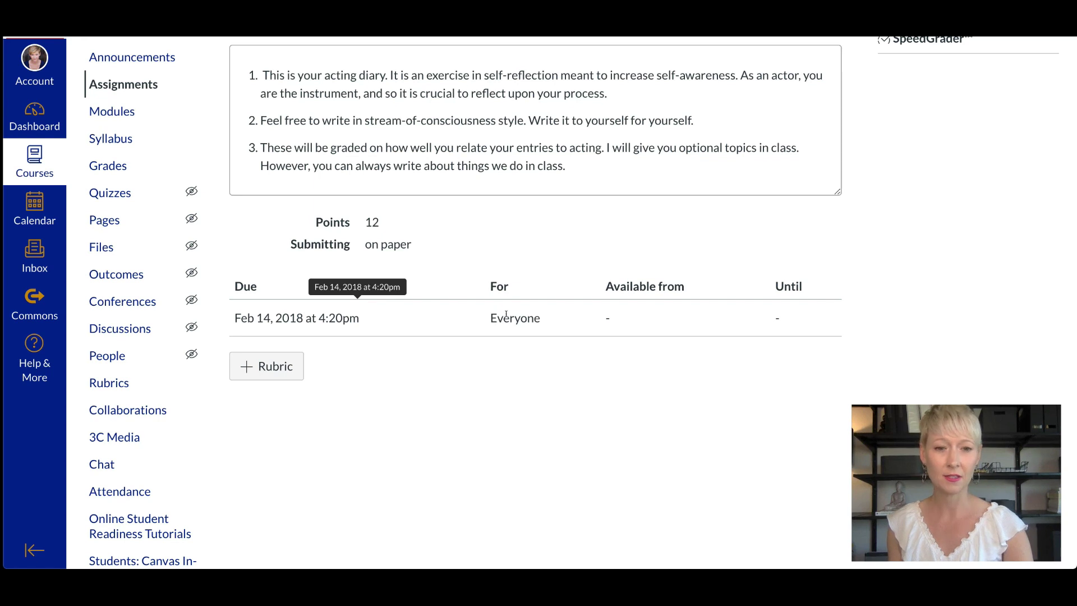
scroll(708, 309, up, 1)
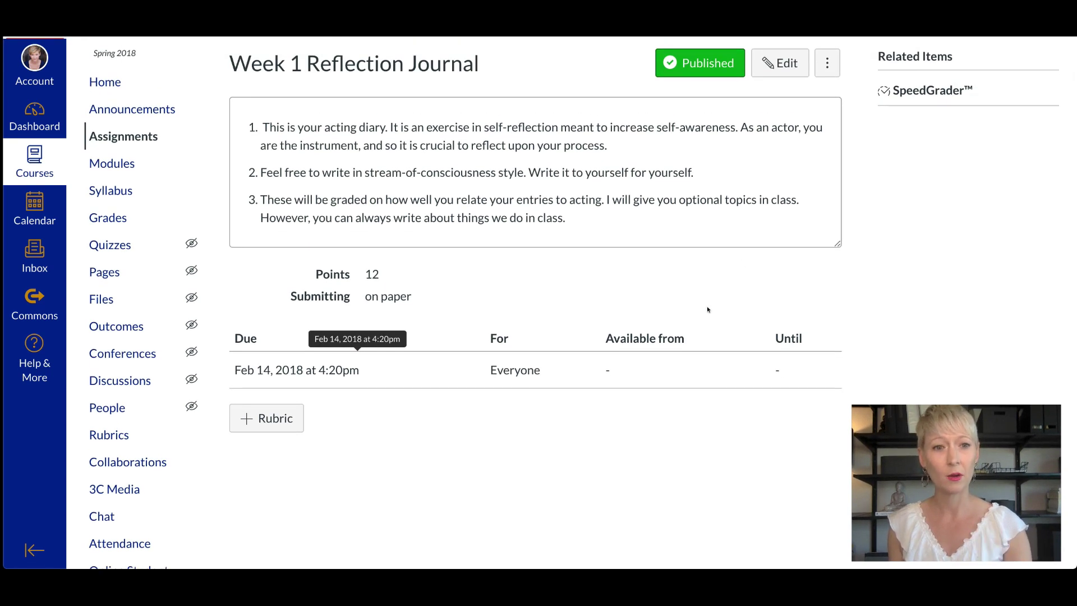
Step: Open the assignment in SpeedGrader and start a media comment for the student
click(924, 87)
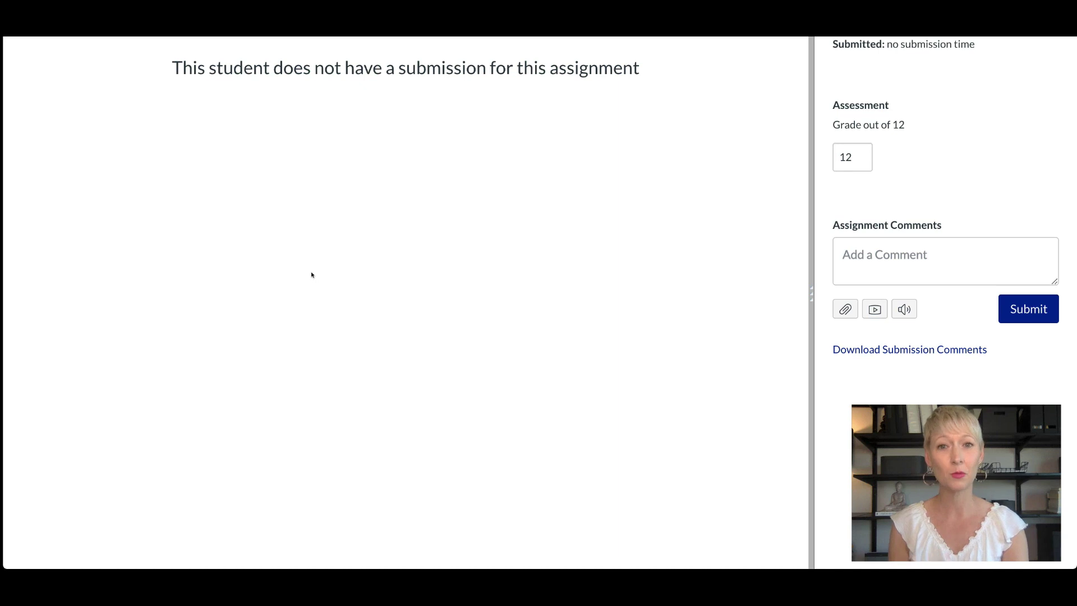
click(870, 311)
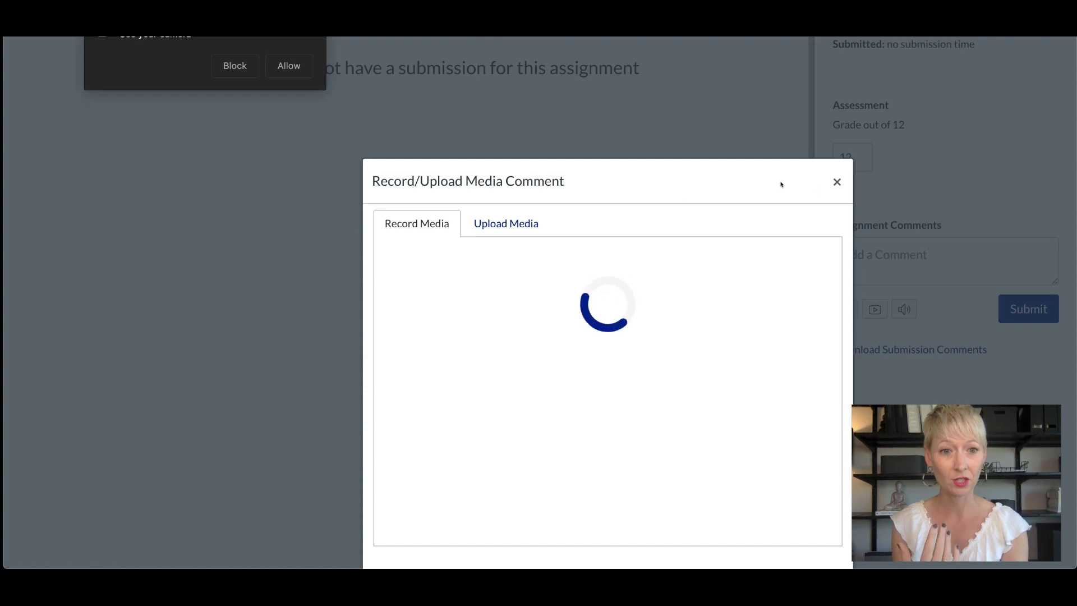
Step: Close the Record/Upload Media Comment dialog and go back to the Assignments page
click(837, 182)
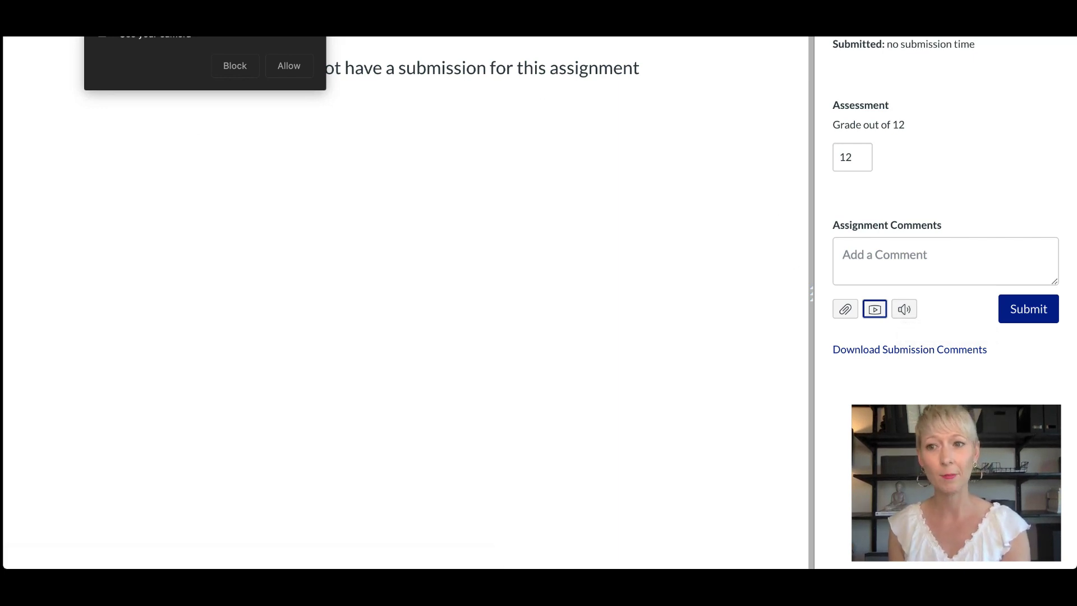
scroll(89, 156, left, 5)
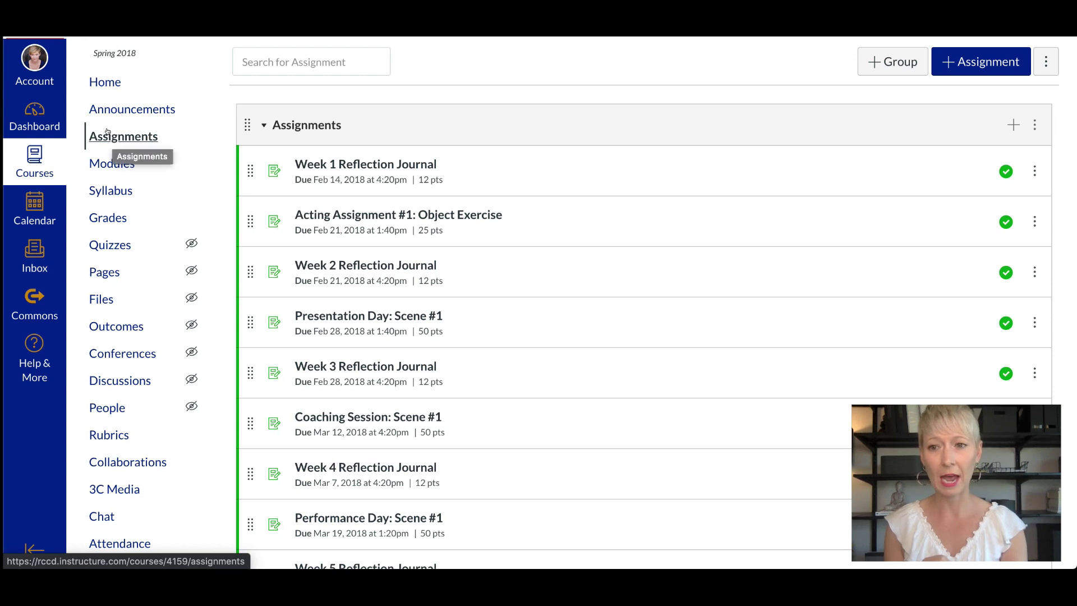
Step: Create a new assignment named 'Journal Week 1' and begin writing its description
click(967, 60)
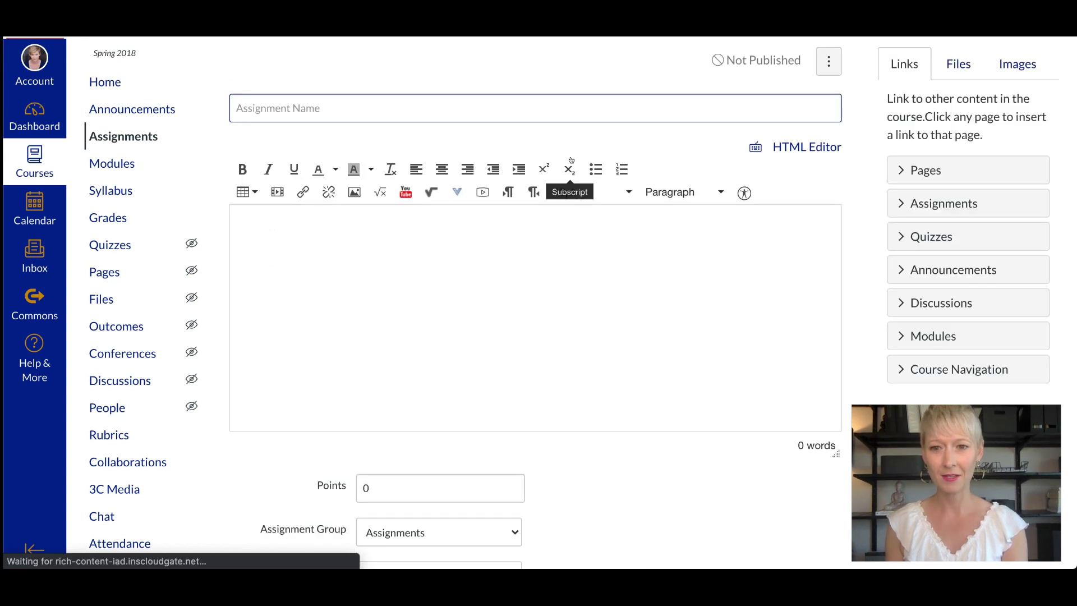
text(Journal Week 1)
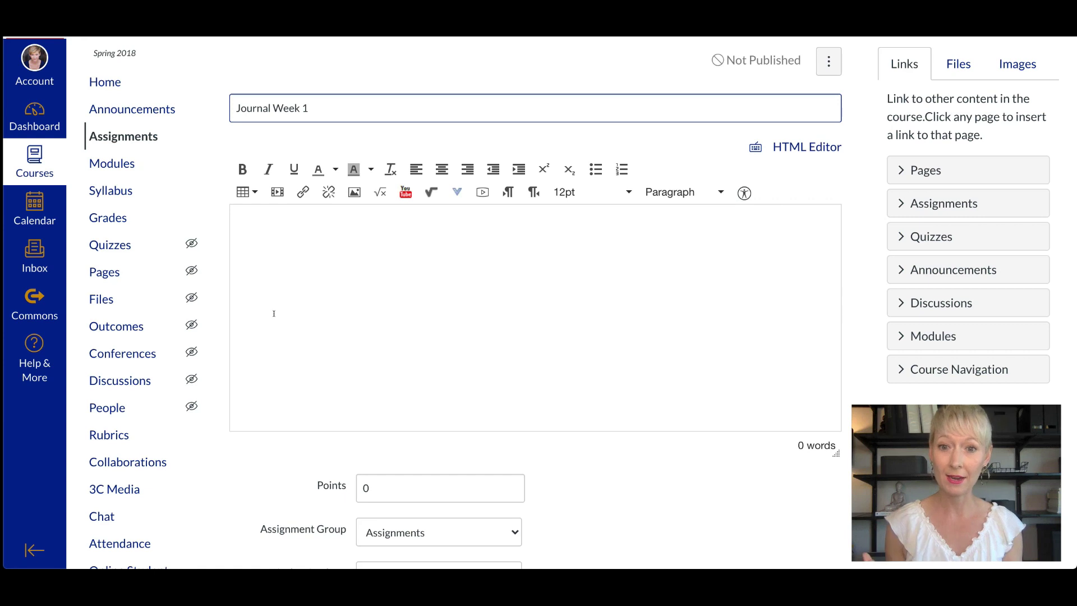
click(293, 247)
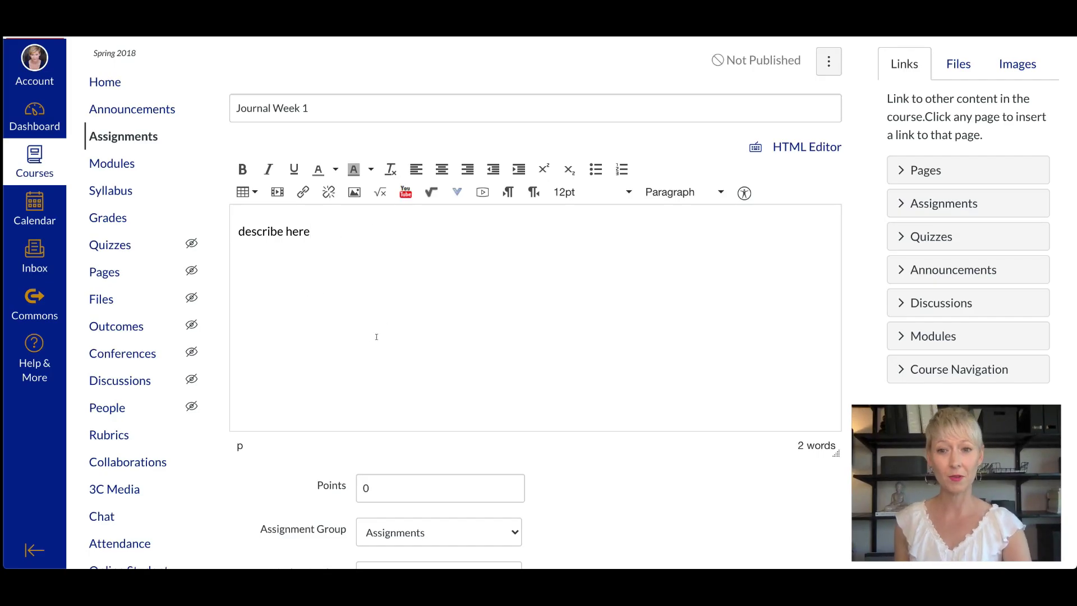
scroll(375, 337, down, 1)
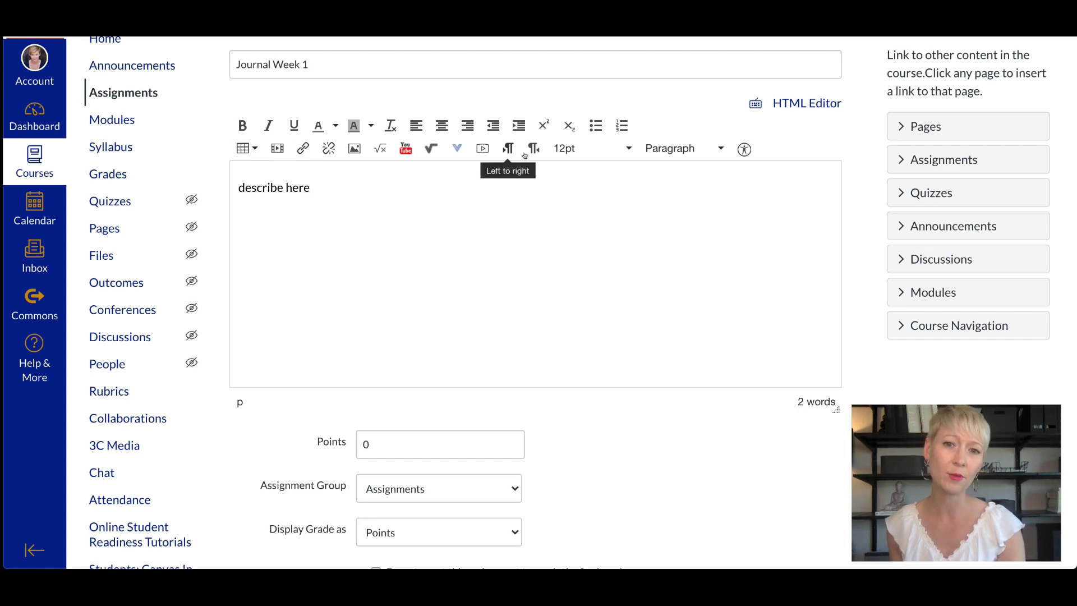
click(395, 221)
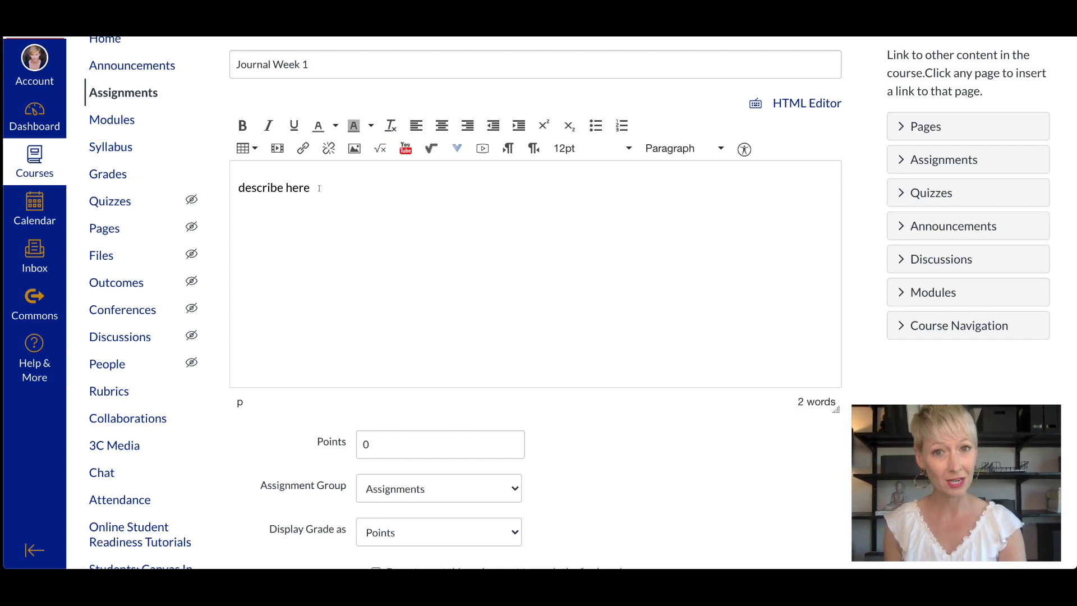
scroll(401, 220, down, 3)
click(394, 264)
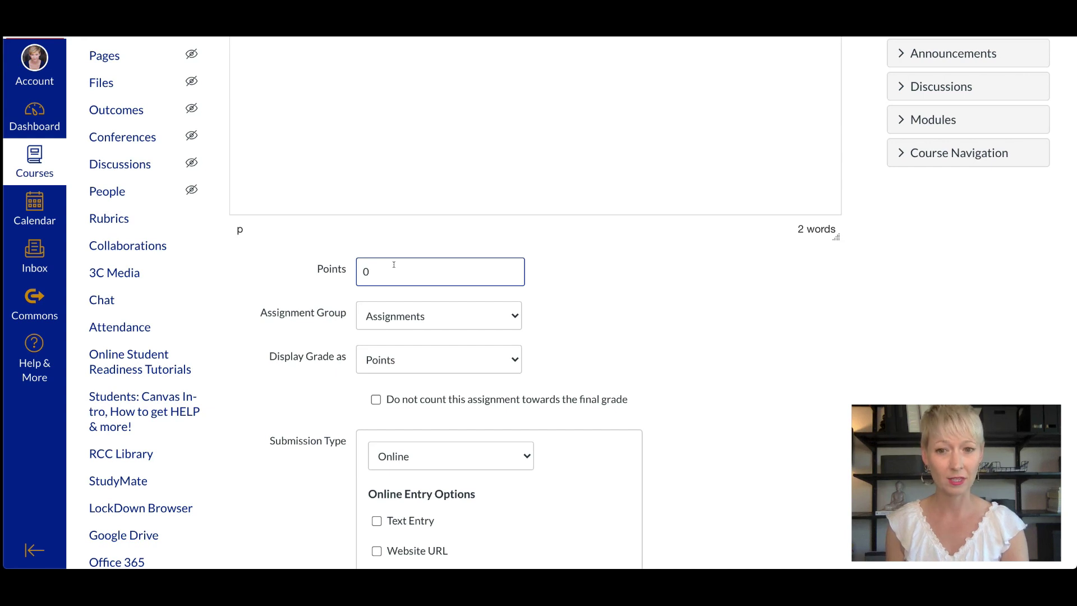
scroll(392, 264, down, 2)
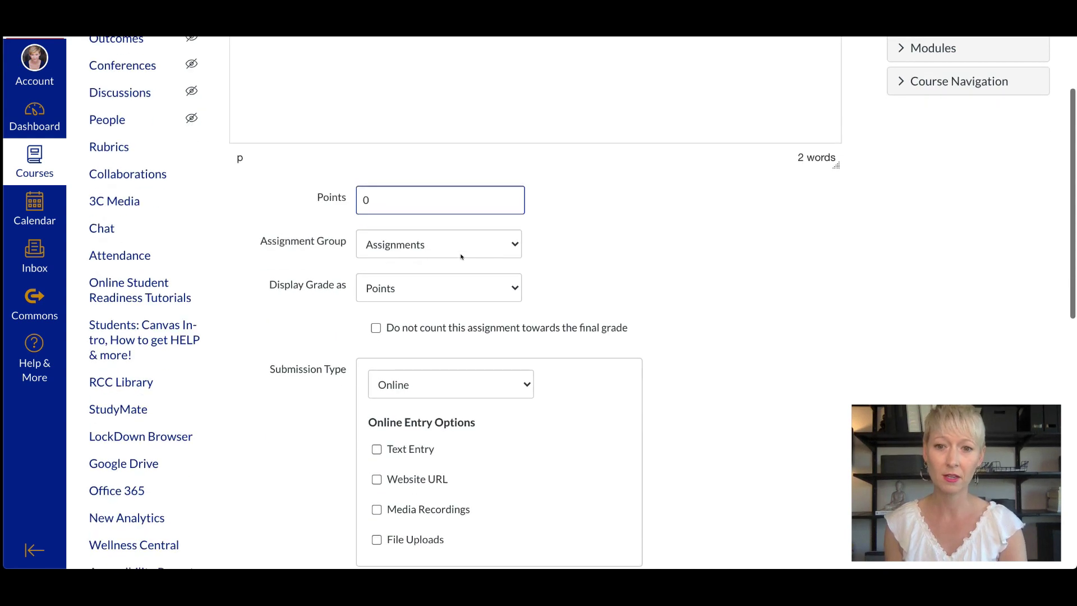
click(516, 244)
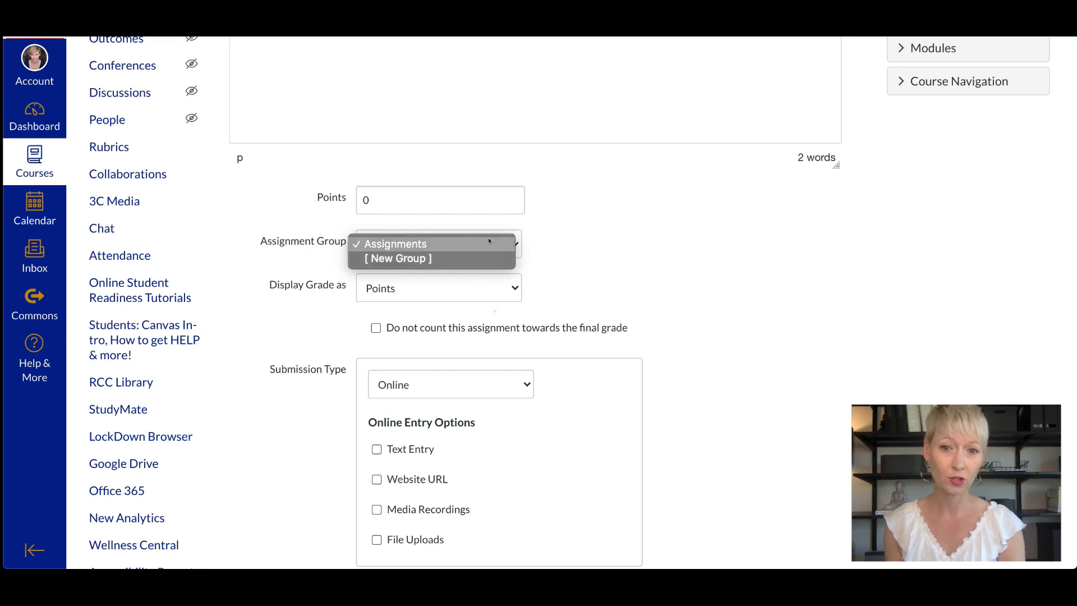
click(488, 241)
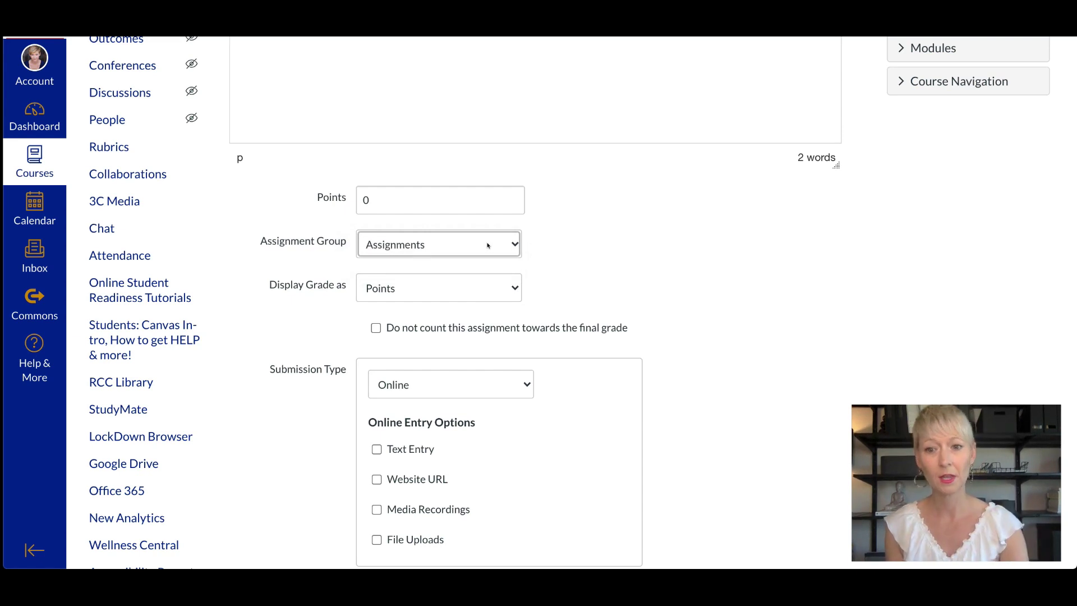
click(505, 281)
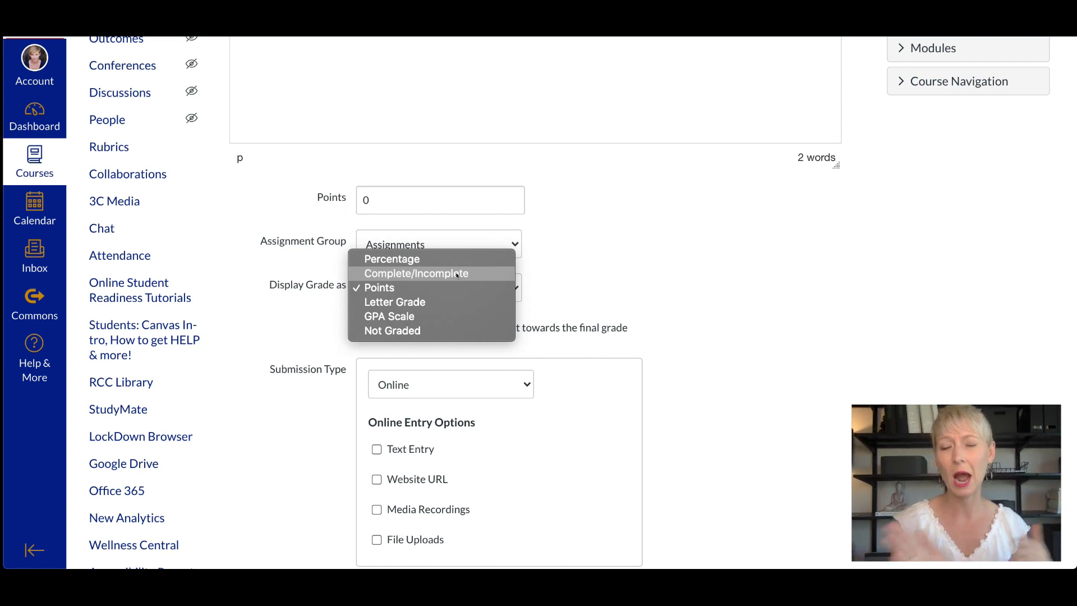
click(415, 287)
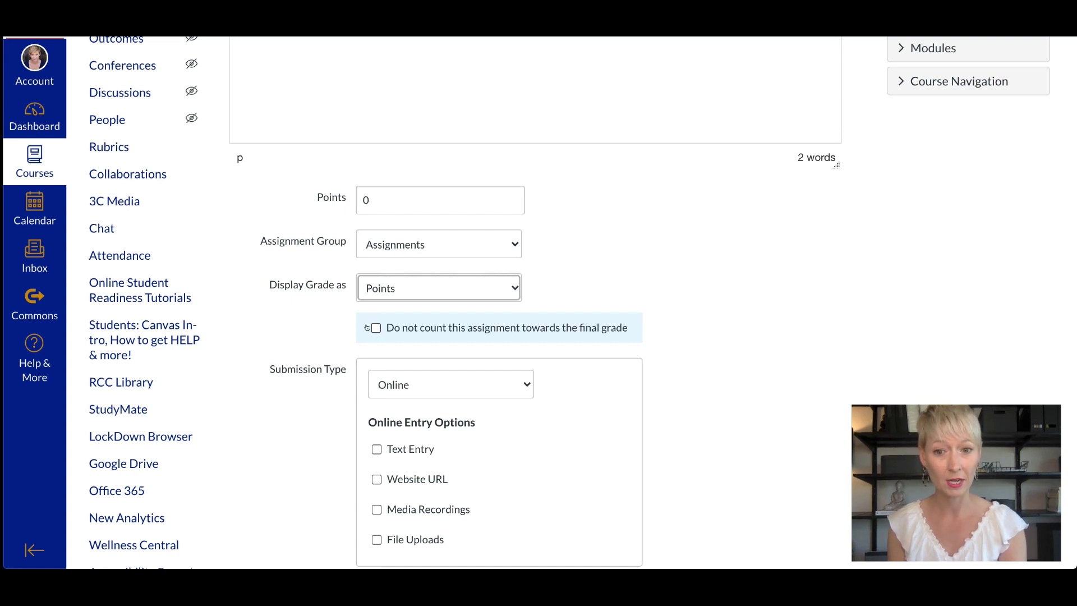
scroll(665, 359, down, 2)
scroll(666, 359, down, 1)
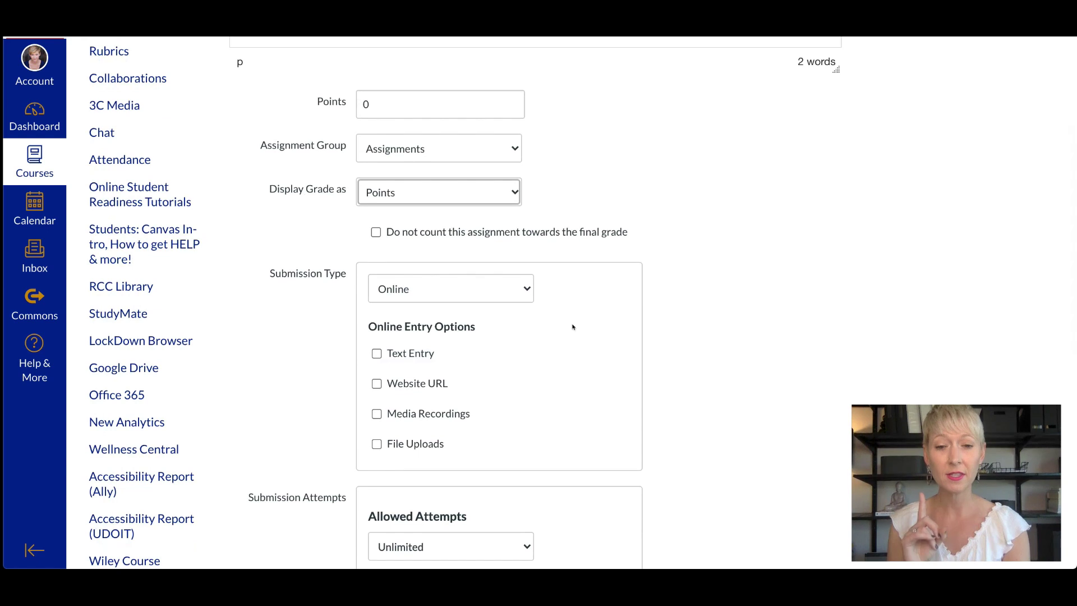
Step: Keep the Online submission type and enable the Text Entry option
click(524, 290)
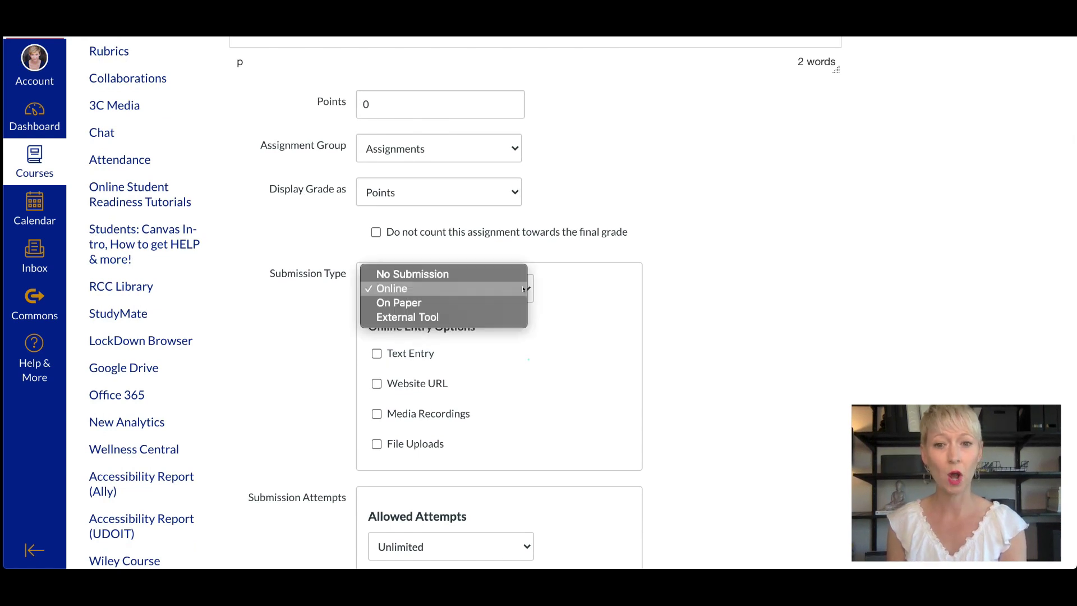
click(395, 290)
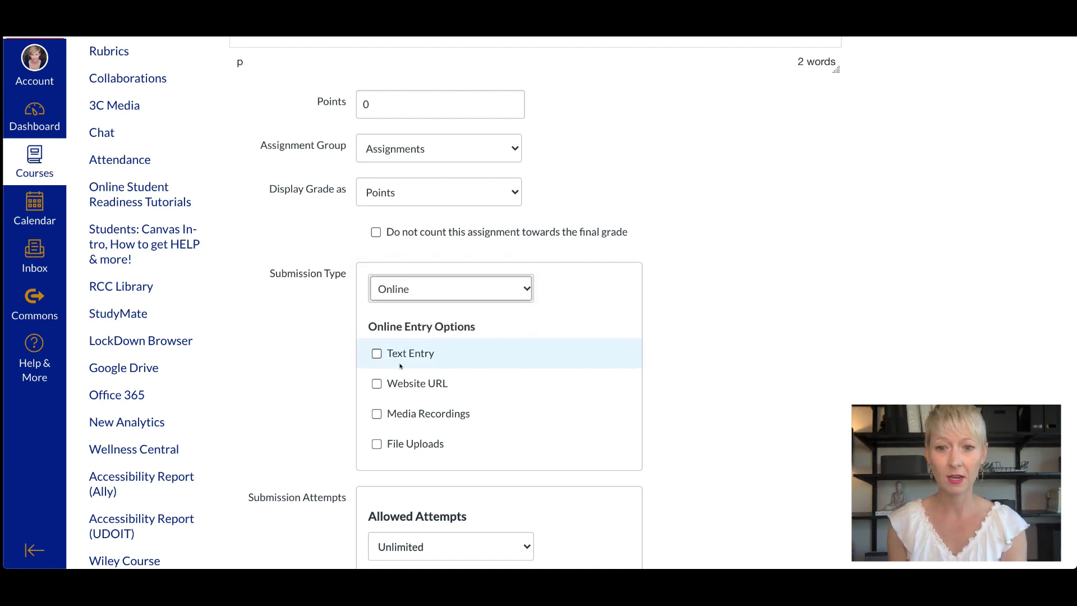
click(374, 349)
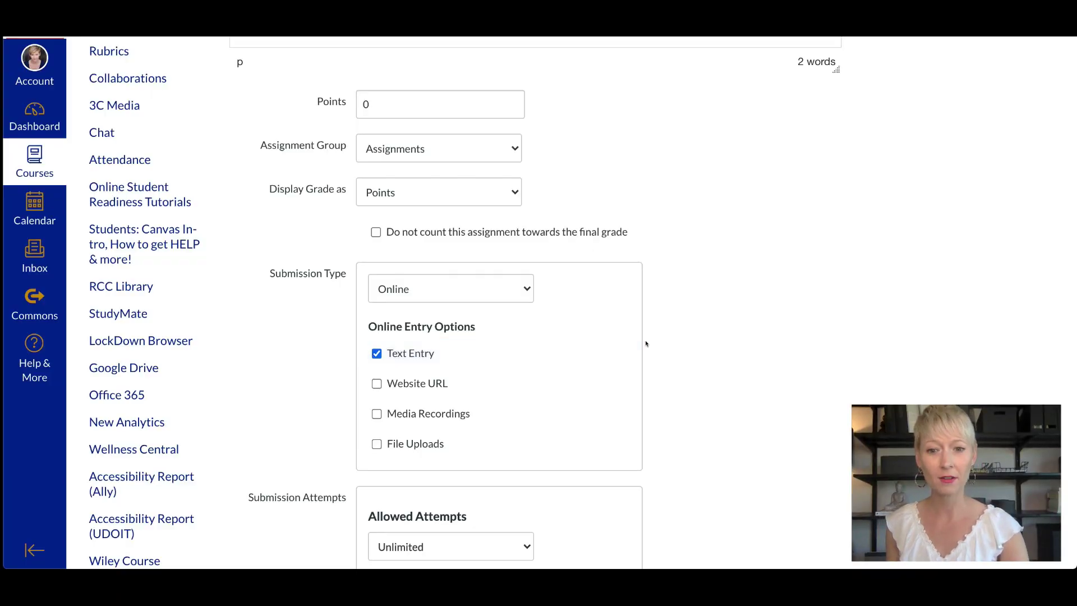
scroll(638, 343, down, 3)
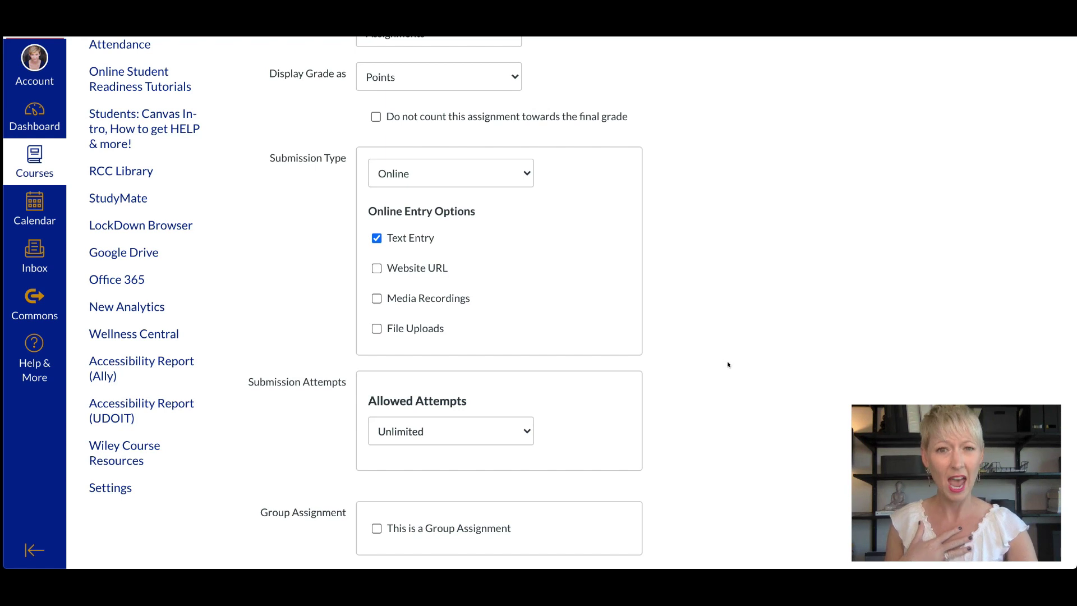
scroll(728, 365, down, 5)
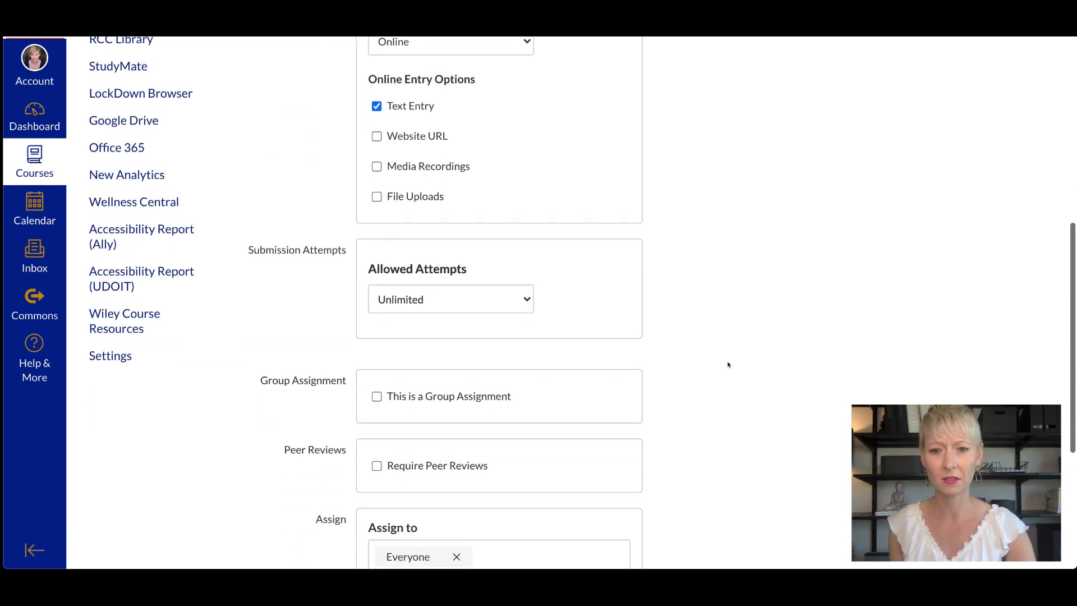
click(528, 296)
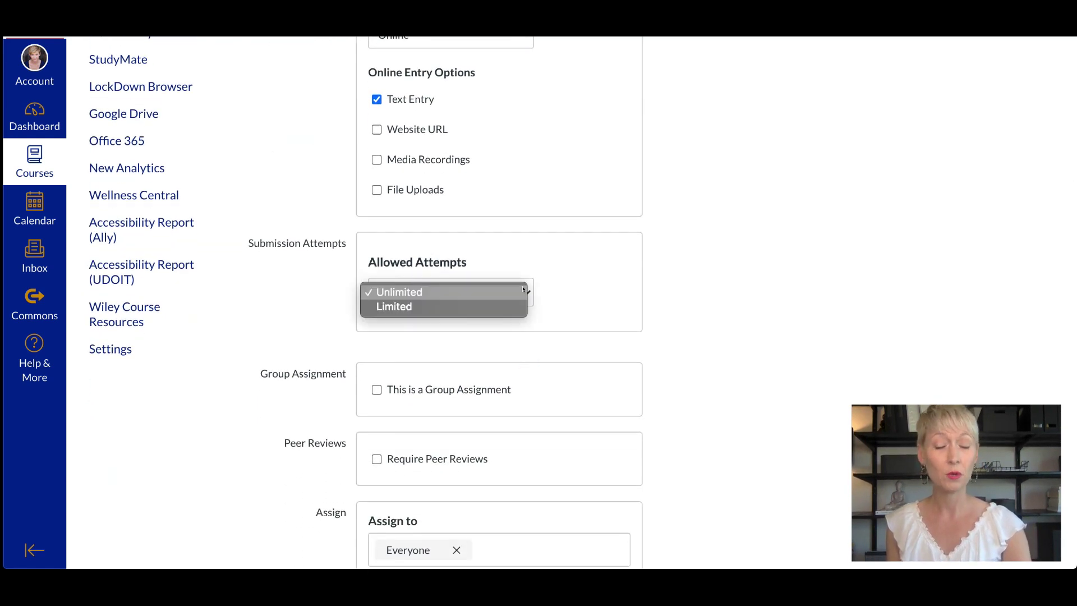
click(493, 306)
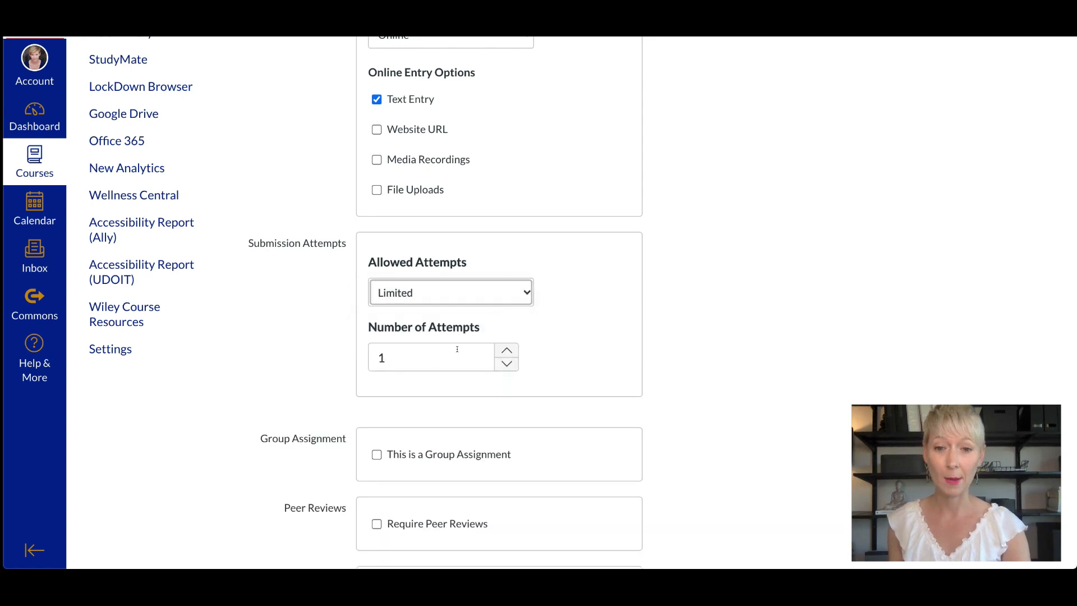
click(513, 294)
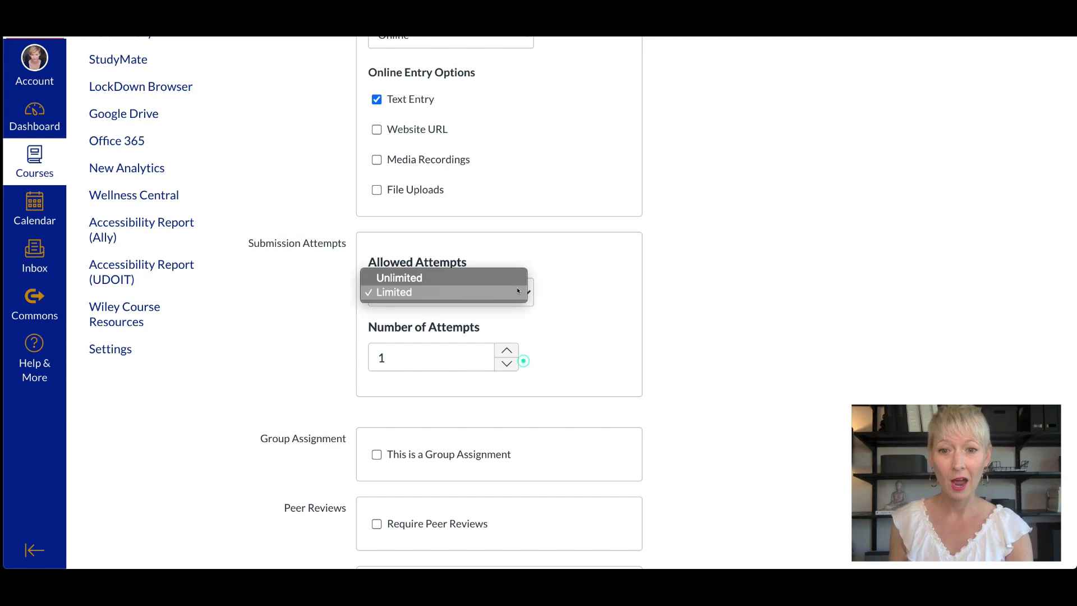
click(509, 349)
key(Up)
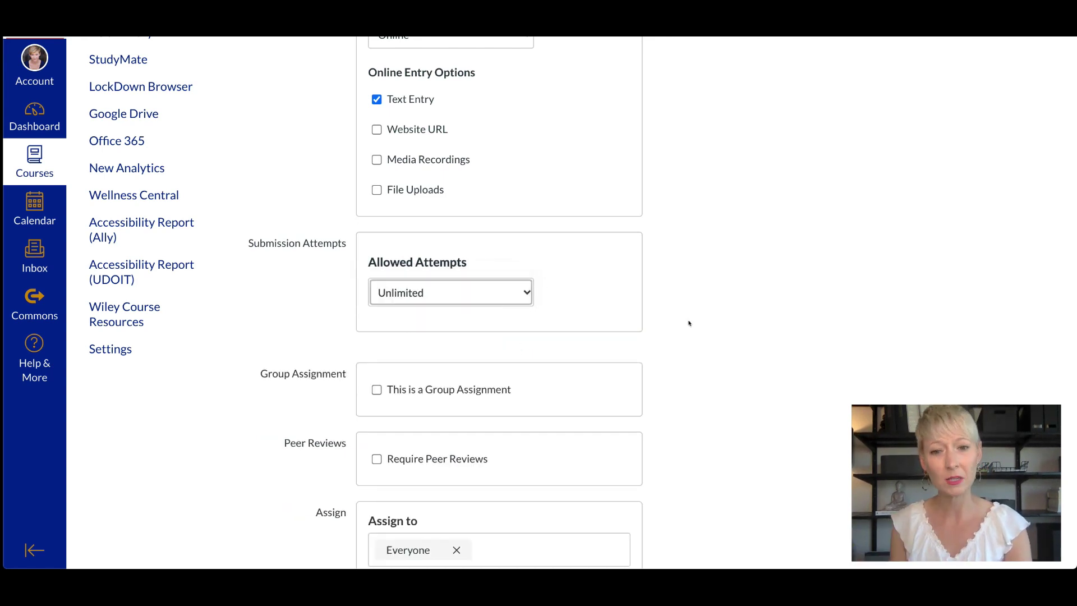
scroll(688, 323, down, 2)
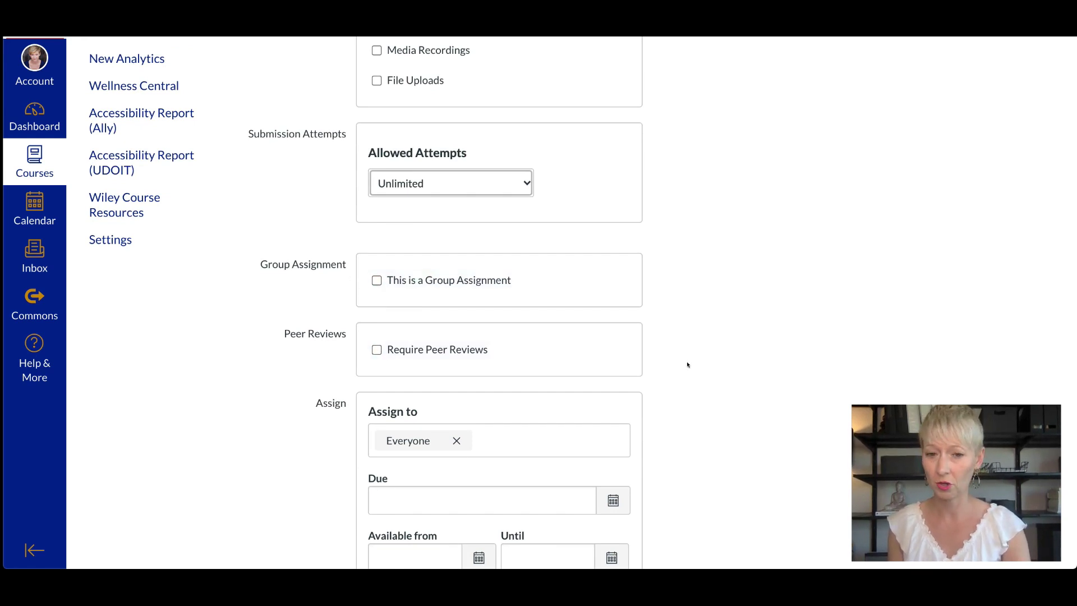
Step: Save the Journal Week 1 assignment from the bottom of the editor
scroll(688, 364, down, 3)
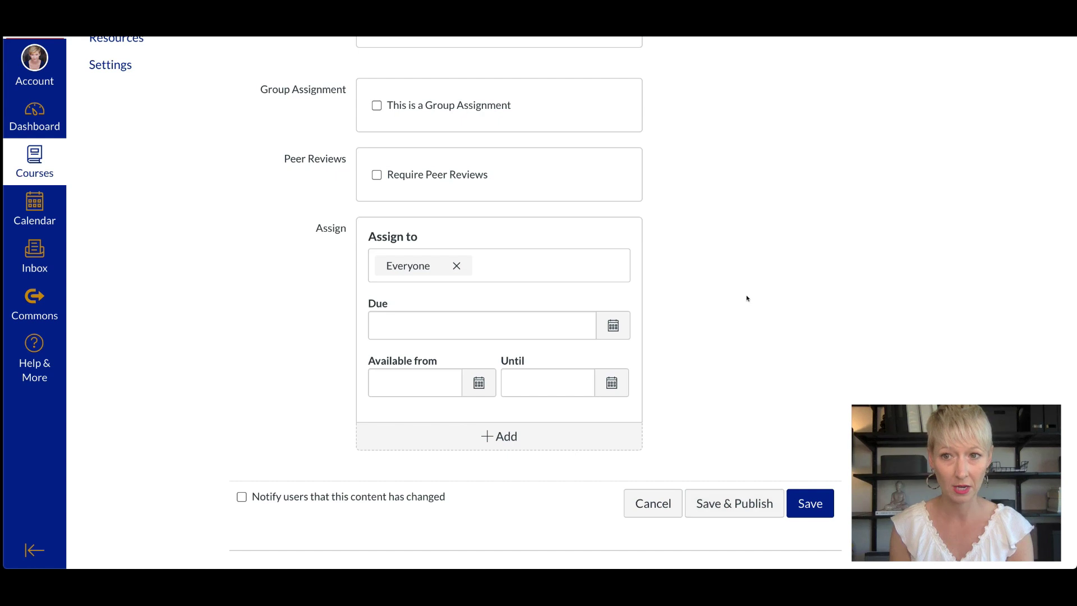
scroll(747, 299, up, 15)
scroll(747, 298, down, 12)
scroll(747, 299, down, 5)
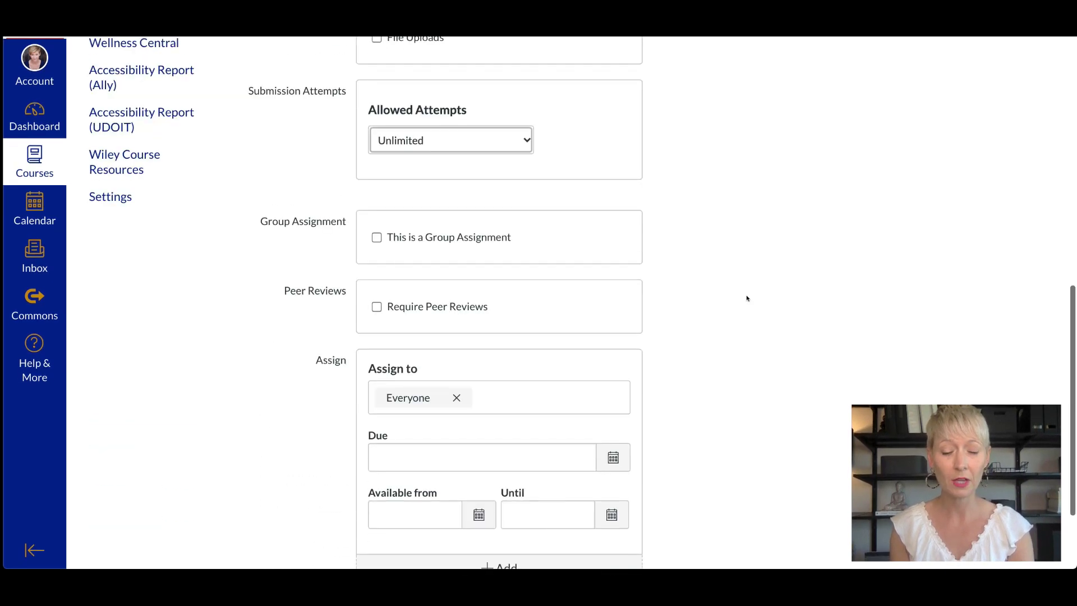
click(809, 502)
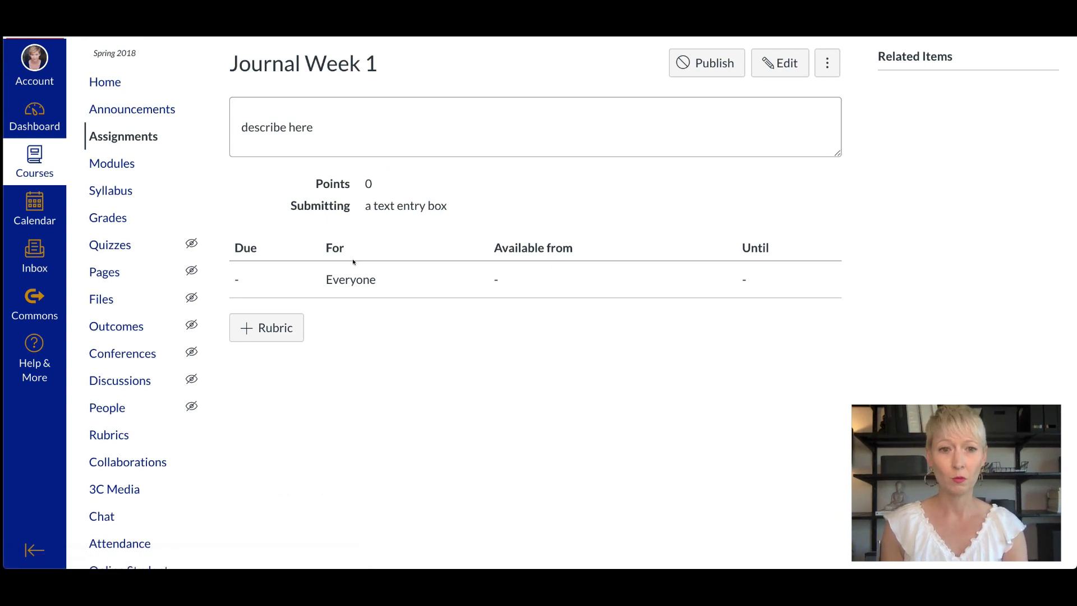
Step: Publish then unpublish Journal Week 1, and return to the course's Assignments list
click(696, 62)
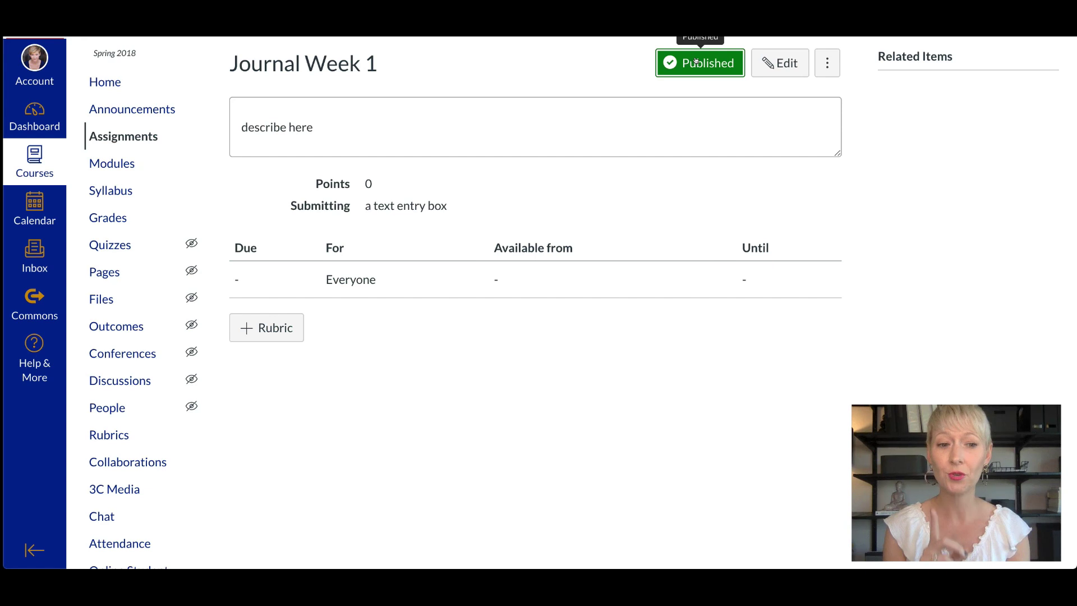
click(696, 62)
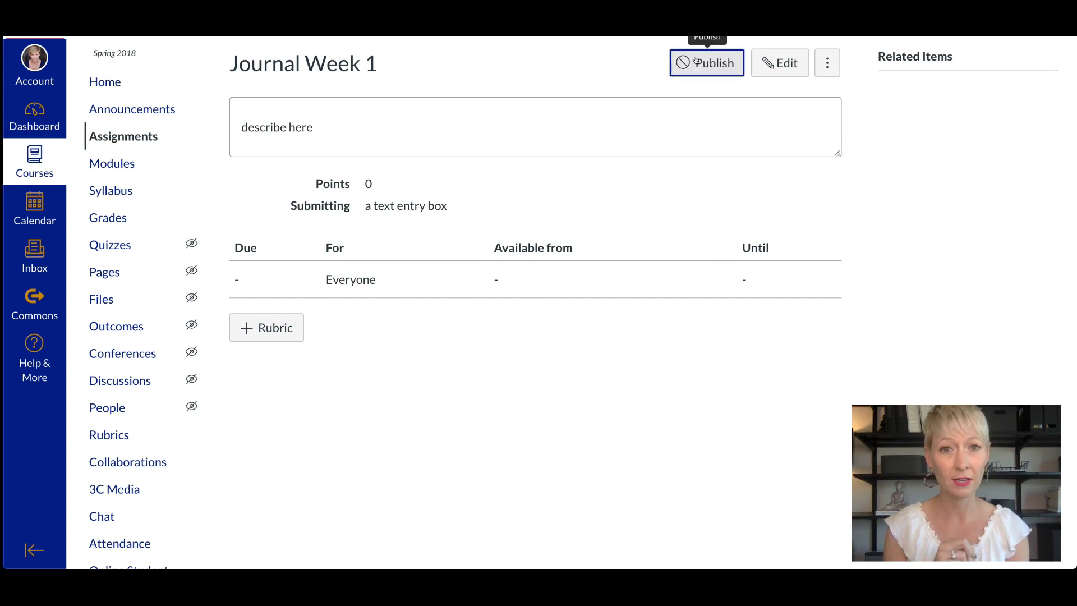
click(132, 129)
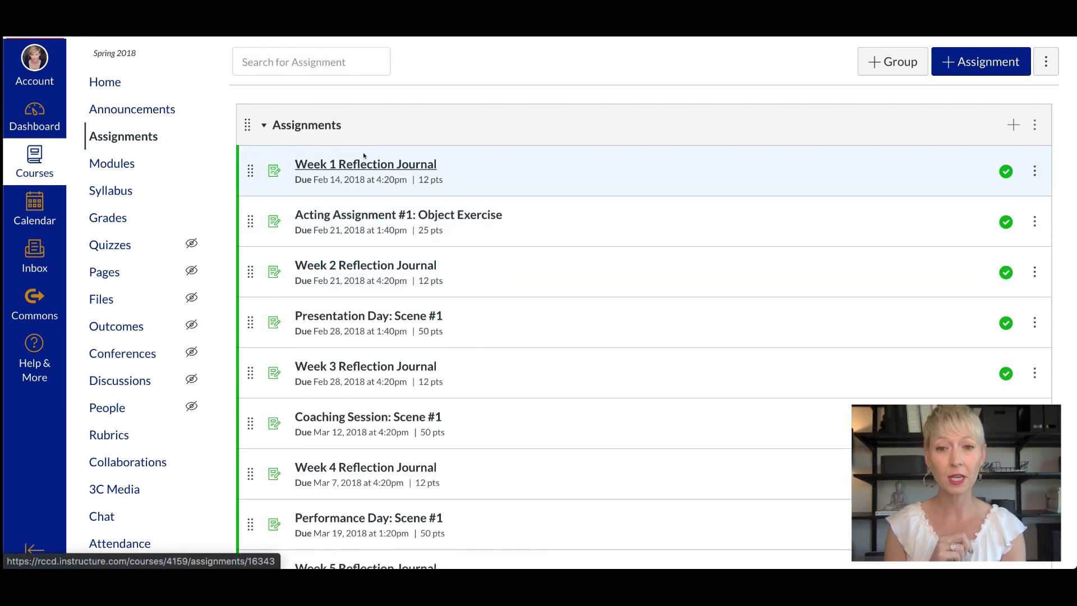
click(114, 156)
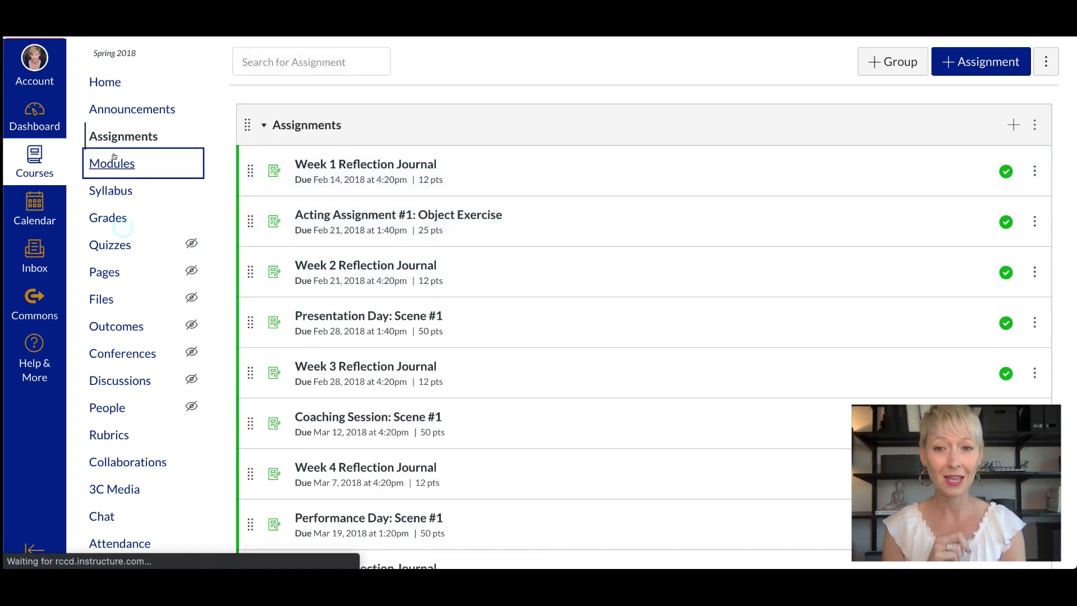
scroll(114, 157, down, 4)
scroll(399, 157, up, 2)
scroll(400, 158, up, 3)
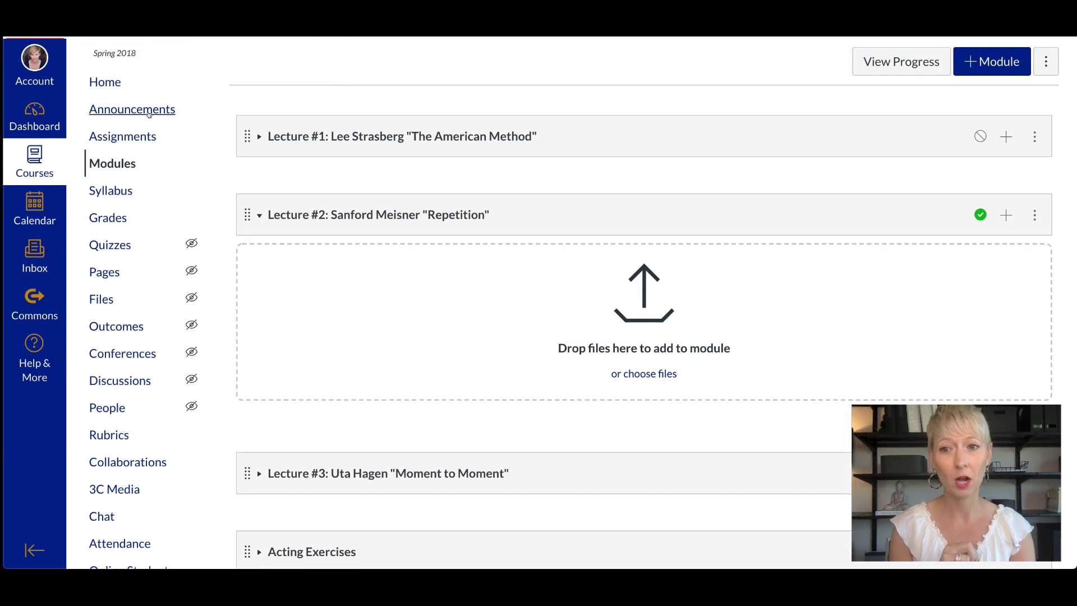
click(129, 133)
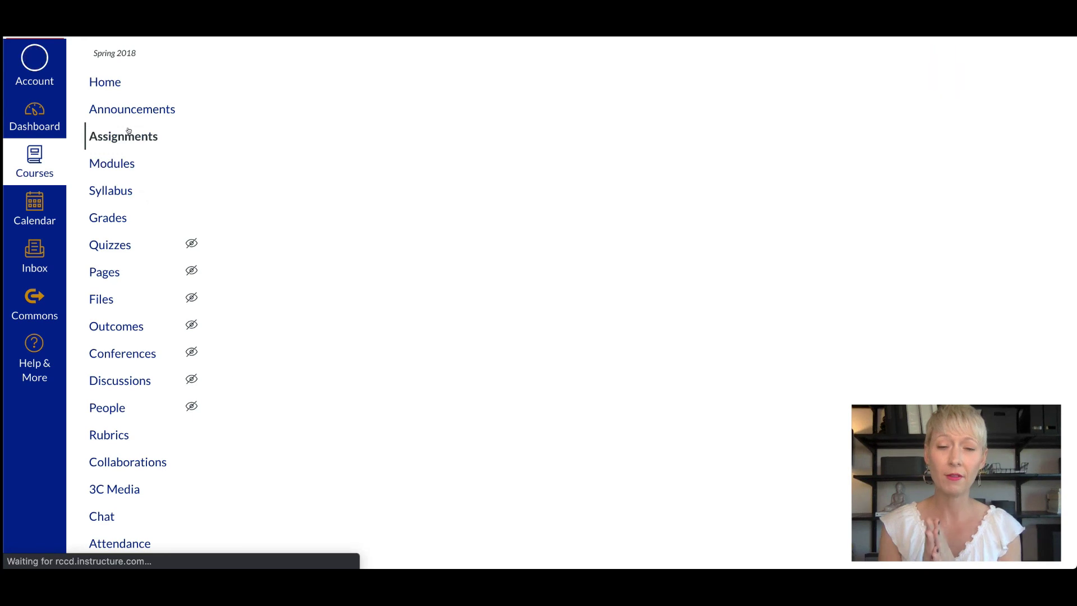